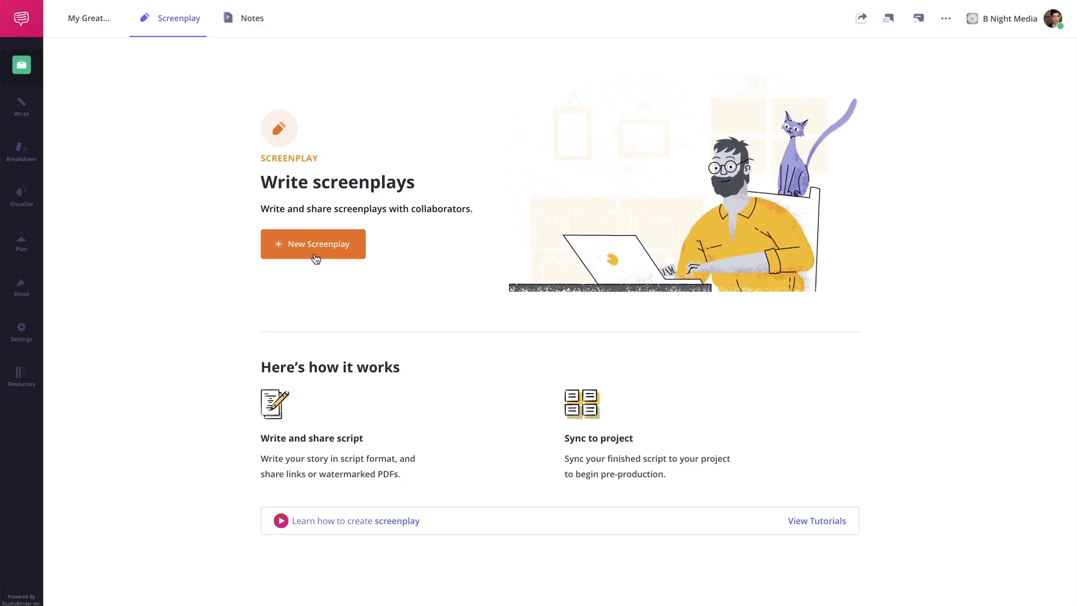
Start a new screenplay with the INT. STUART'S CAR - DAY heading, action lines and Stuart's dialogue.
click(316, 258)
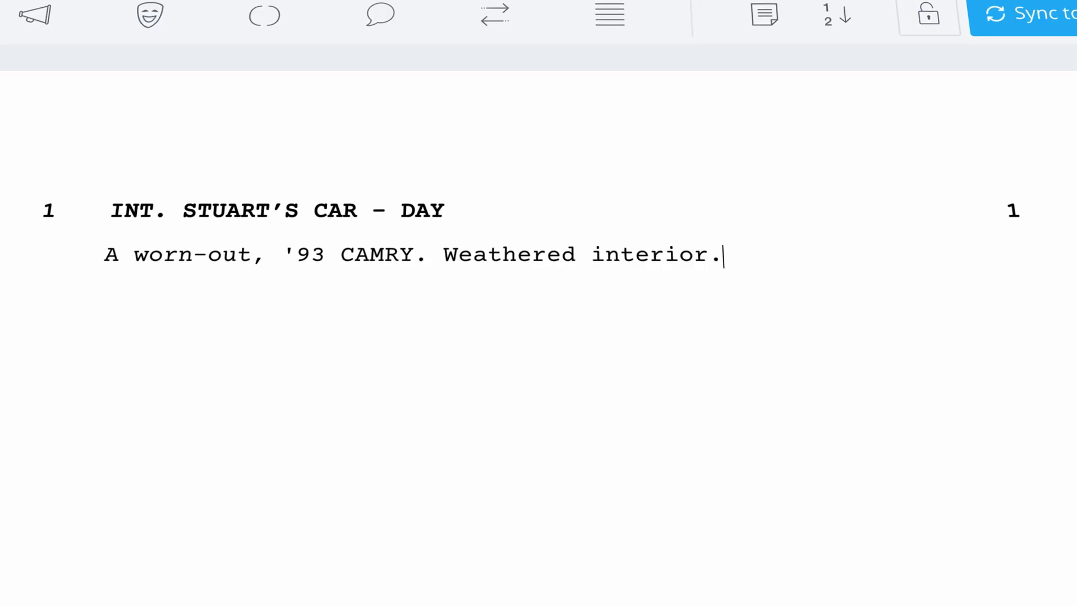
text( Burger wrappers. A pillow & blanket splay across the backseat.)
key(Return)
text(STUART (36), unwitting)
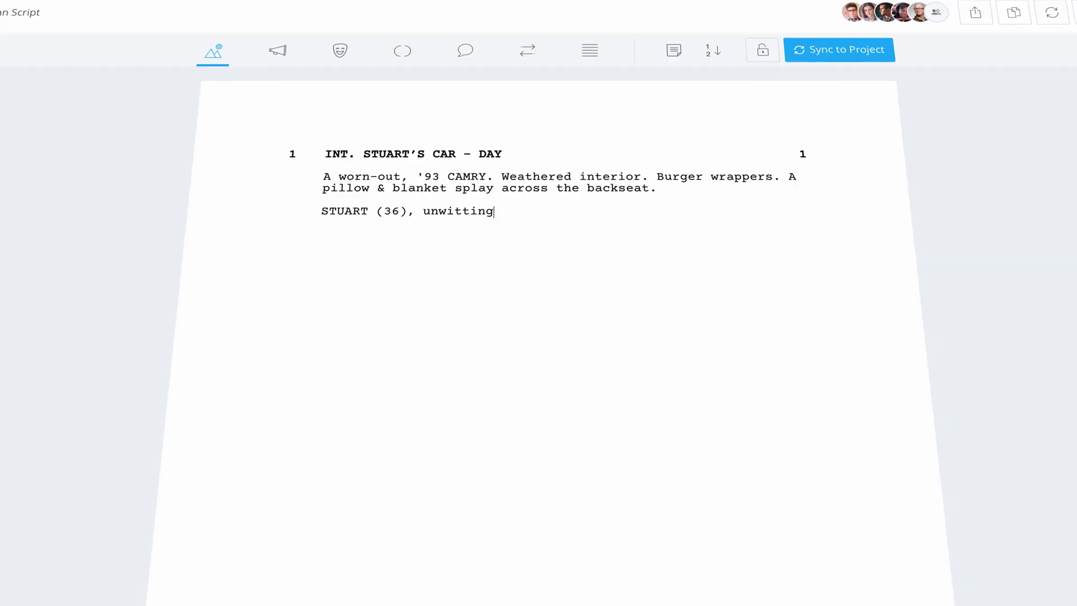
text(, cocky, man child, strums his guitar, humming a tune. Jotting lyrics.)
key(Return)
text(STUART (singing to himself) I was gonna be the wind...and you were gonna be the leaves...I just wanna be...)
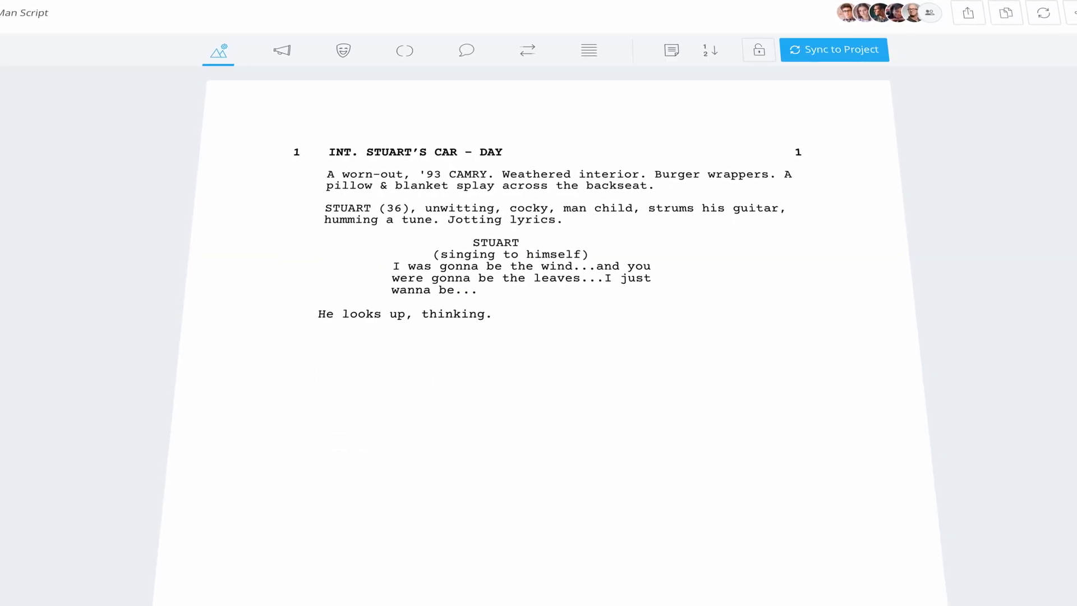
key(Return)
text(The electric autumn wind RUFFLES the trees.)
key(Return)
text(A single, DRY)
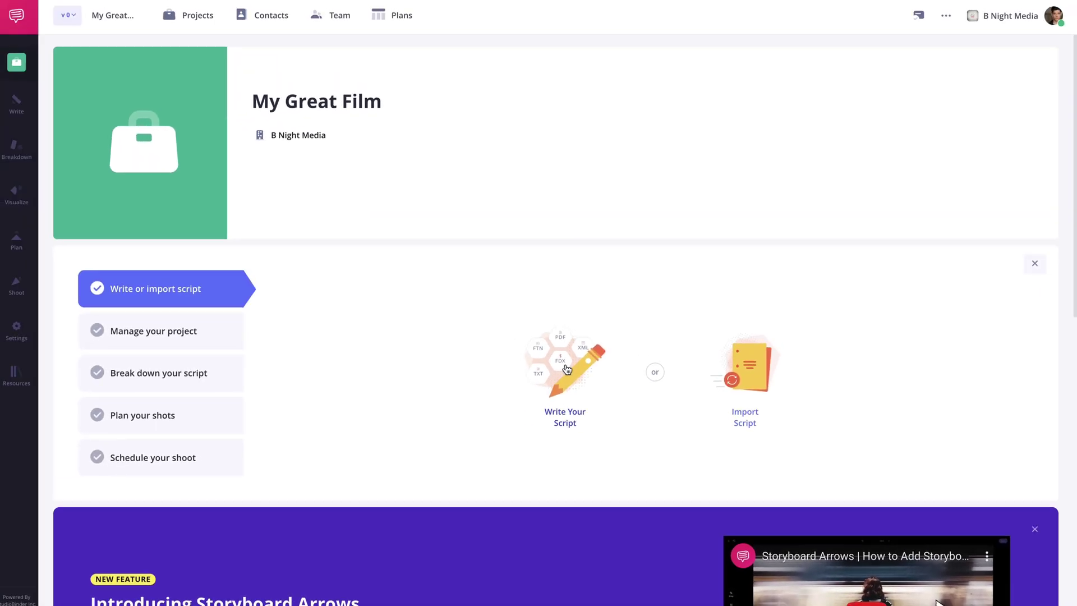
Choose Write Your Script on the My Great Film project overview.
click(567, 370)
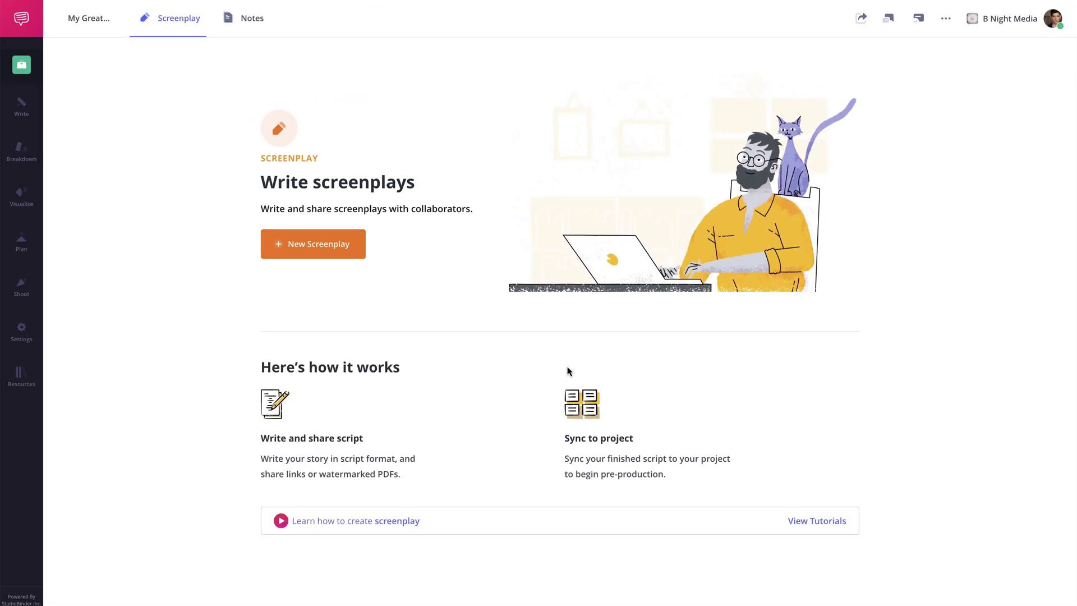
Create a blank screenplay named 'My Great Film'.
click(316, 257)
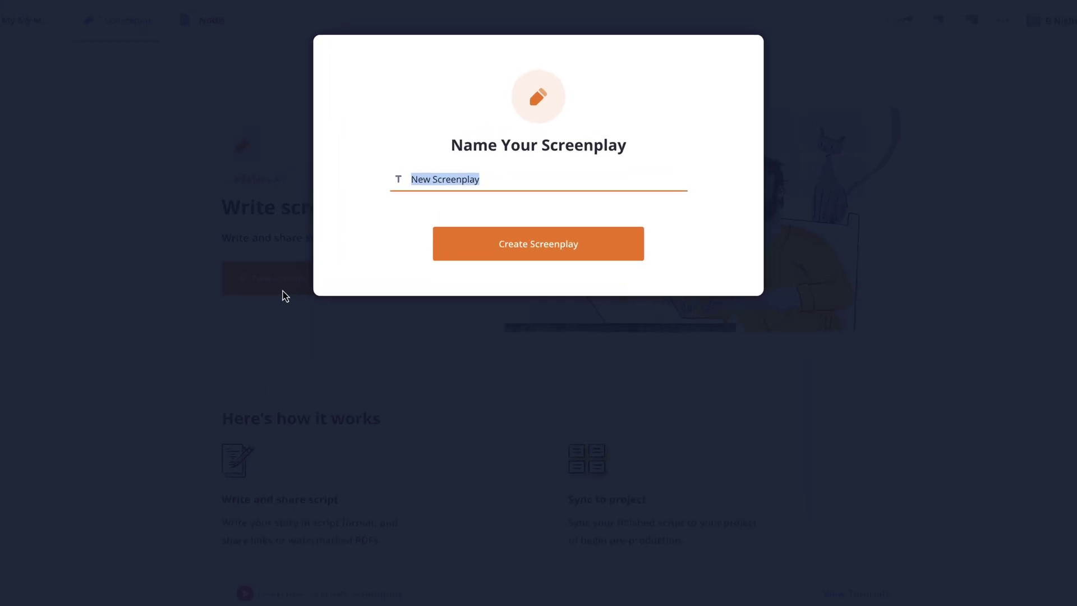
text(My Great Film)
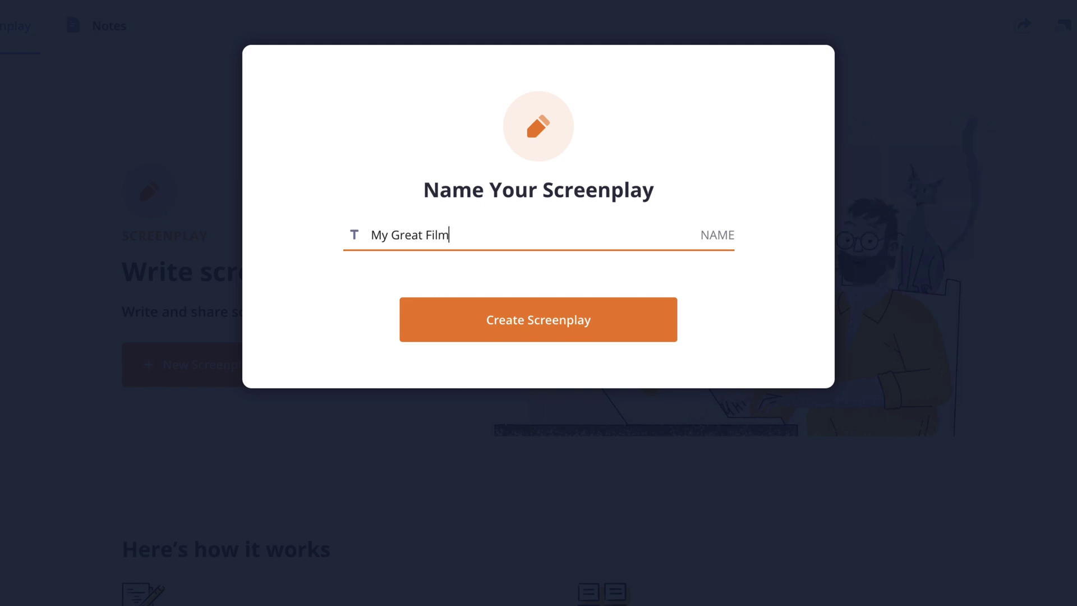
key(Tab)
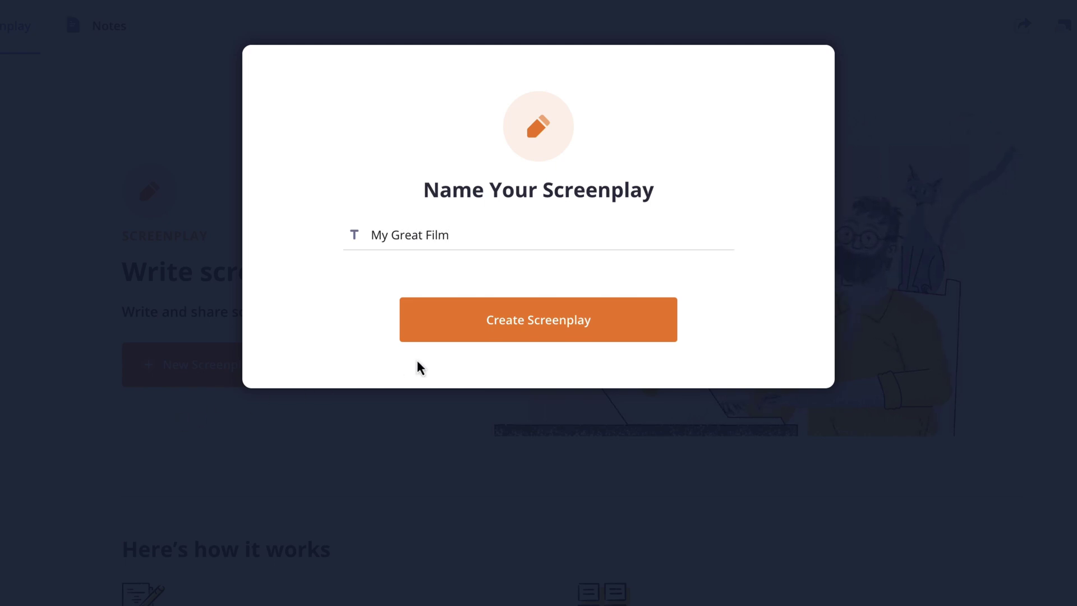
click(534, 333)
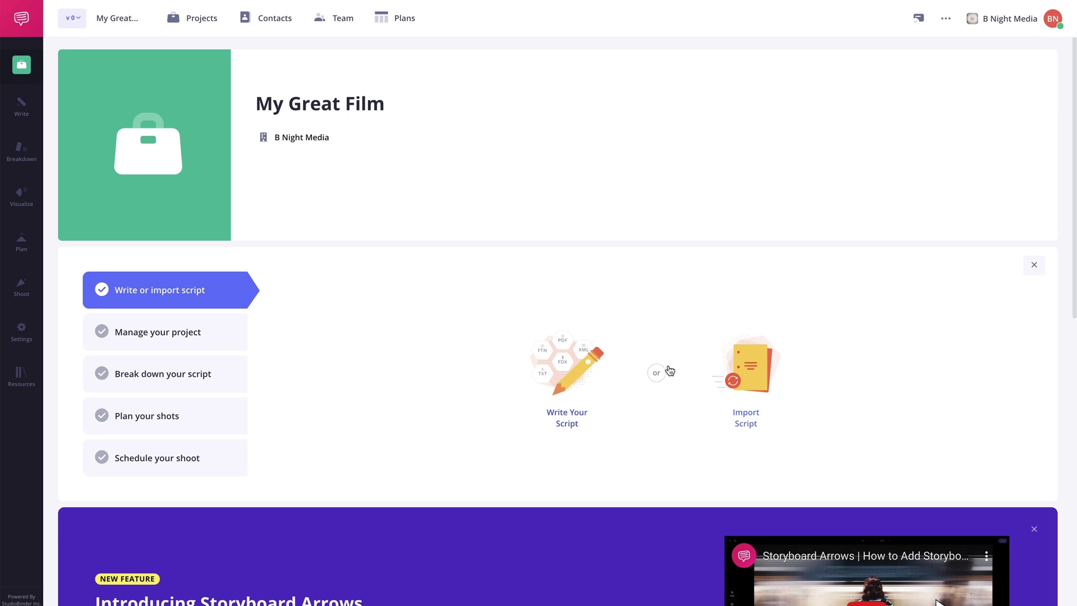
Start an import by selecting the .sbx shooting script file from the computer.
click(755, 370)
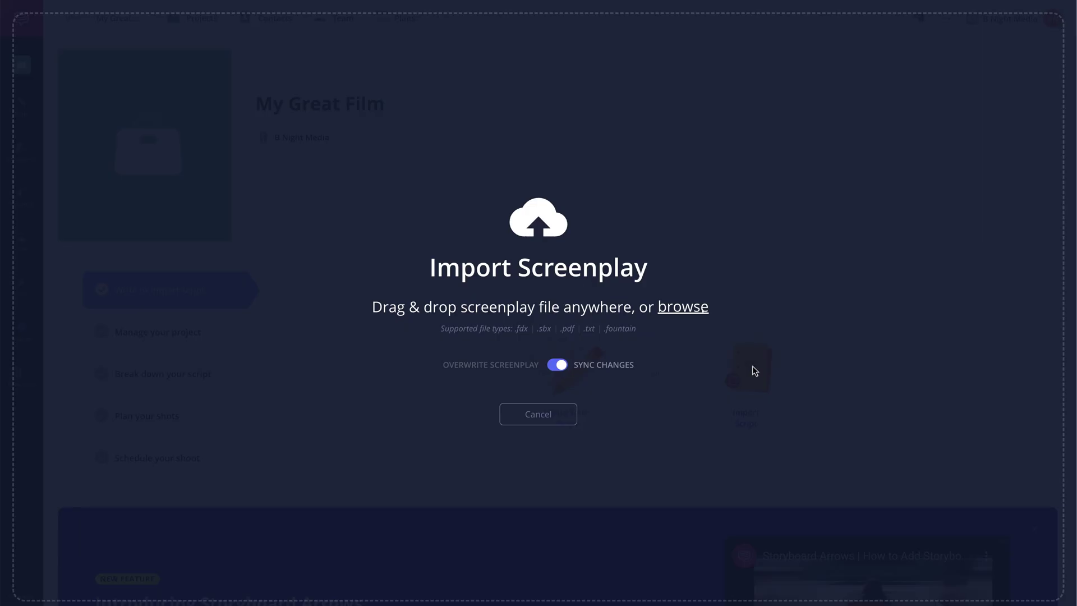
click(678, 309)
key(Down)
key(Return)
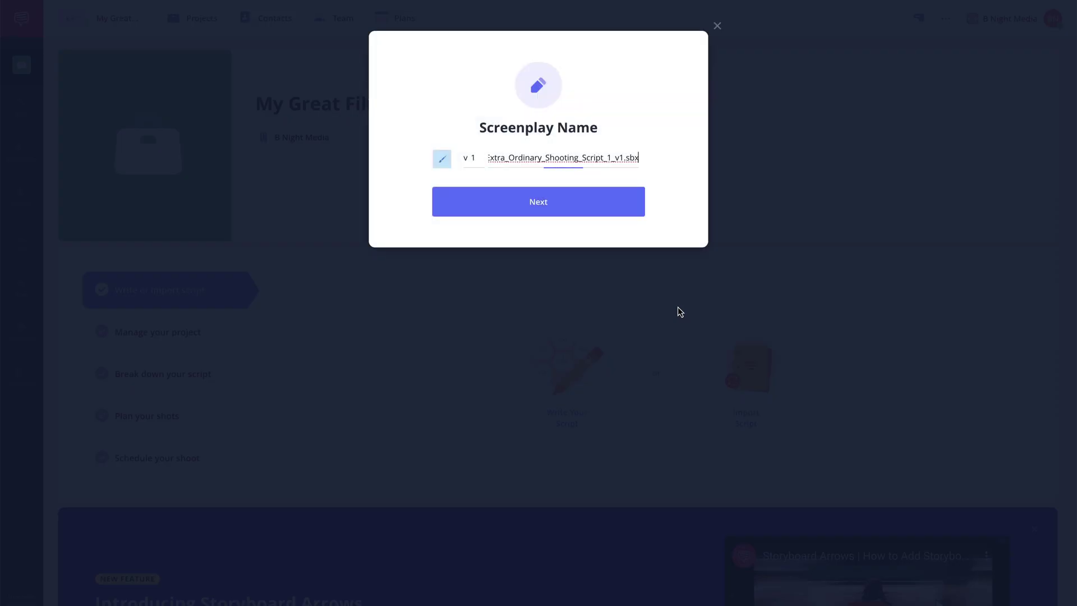
Set the revision colour to White and rename it Extra_Ordinary_Shooting_Script.
click(428, 179)
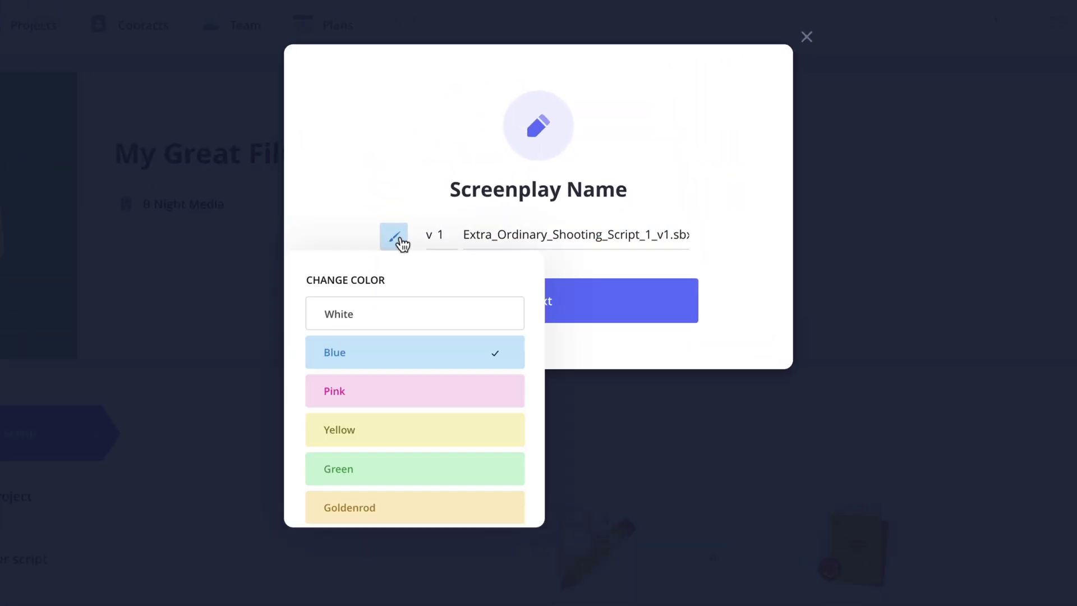
click(395, 314)
click(442, 233)
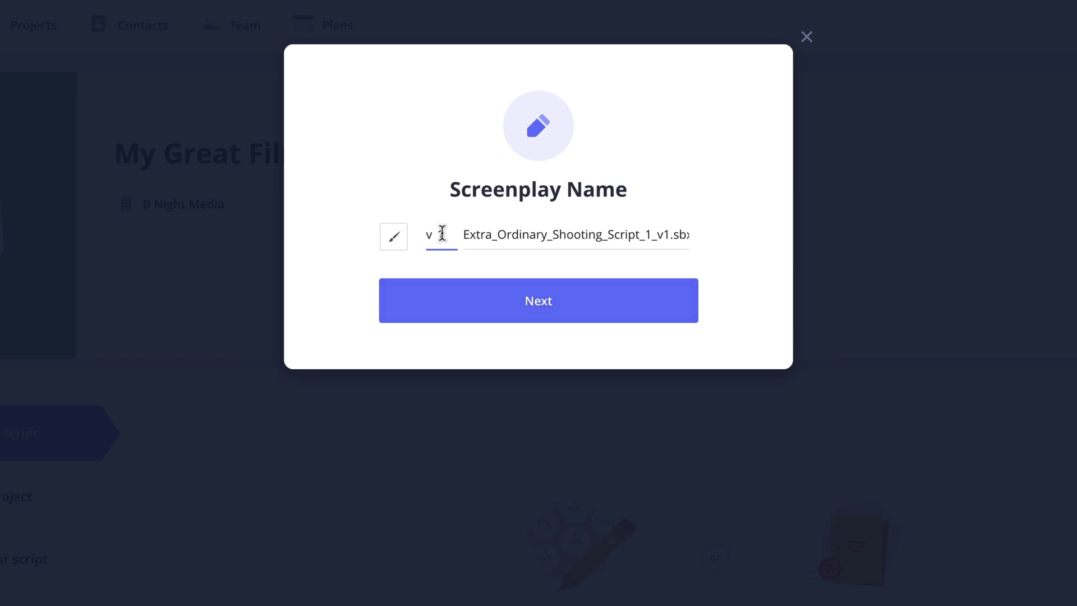
text(1)
drag(637, 233, 878, 244)
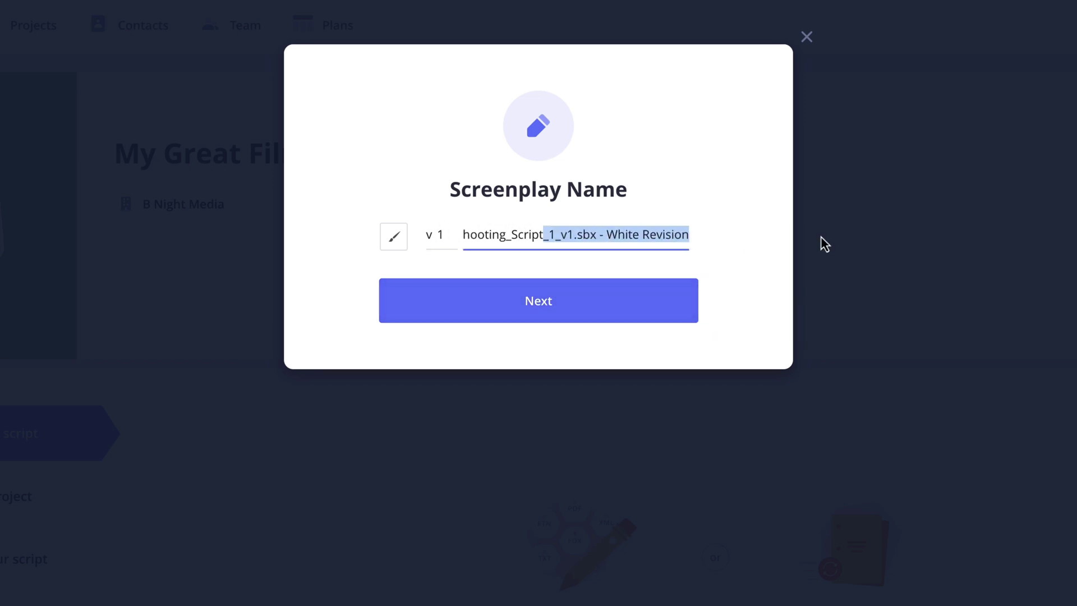
key(BackSpace)
click(754, 244)
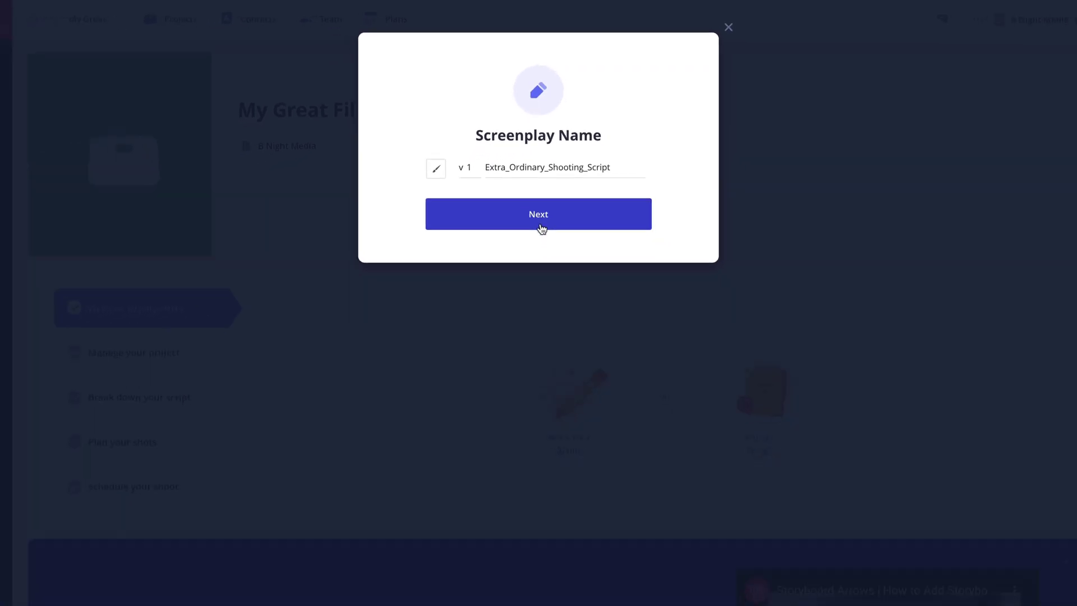
click(542, 279)
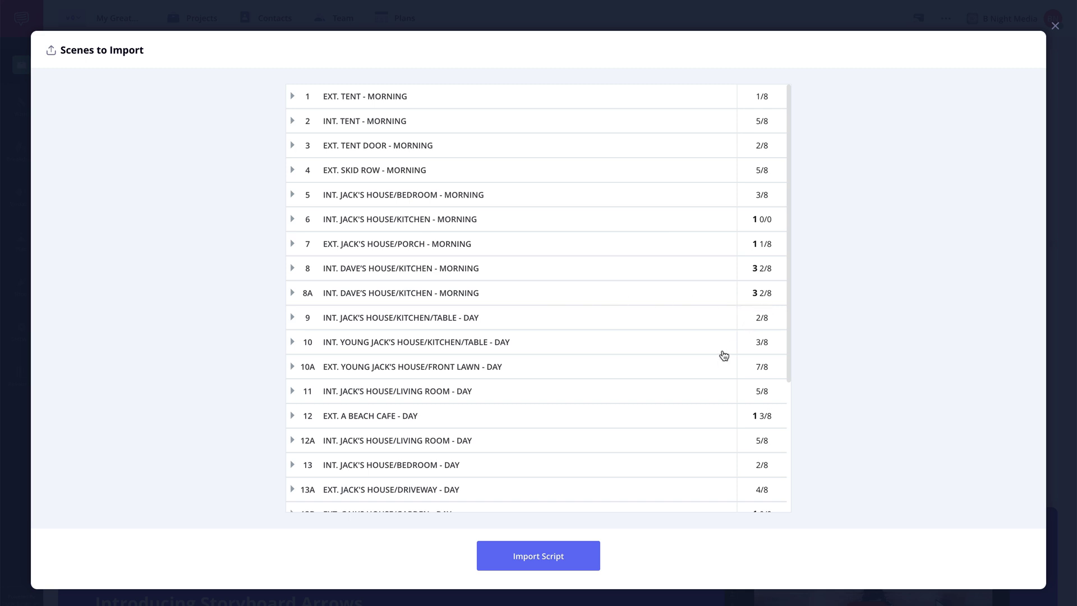
Import the reviewed scene list, beginning with EXT. TENT - MORNING.
click(539, 556)
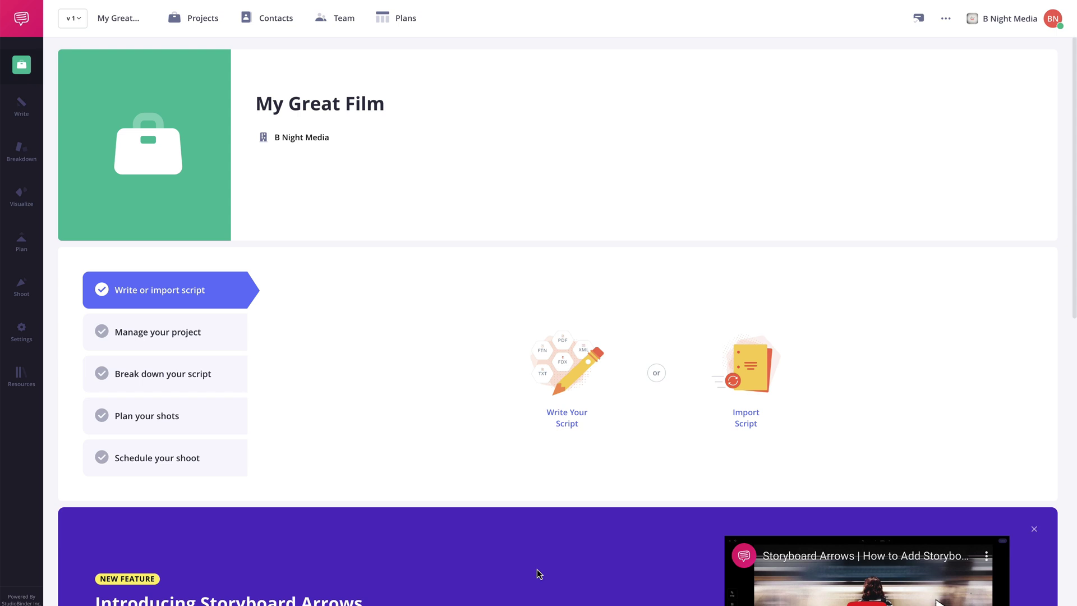
mouse_move(21, 106)
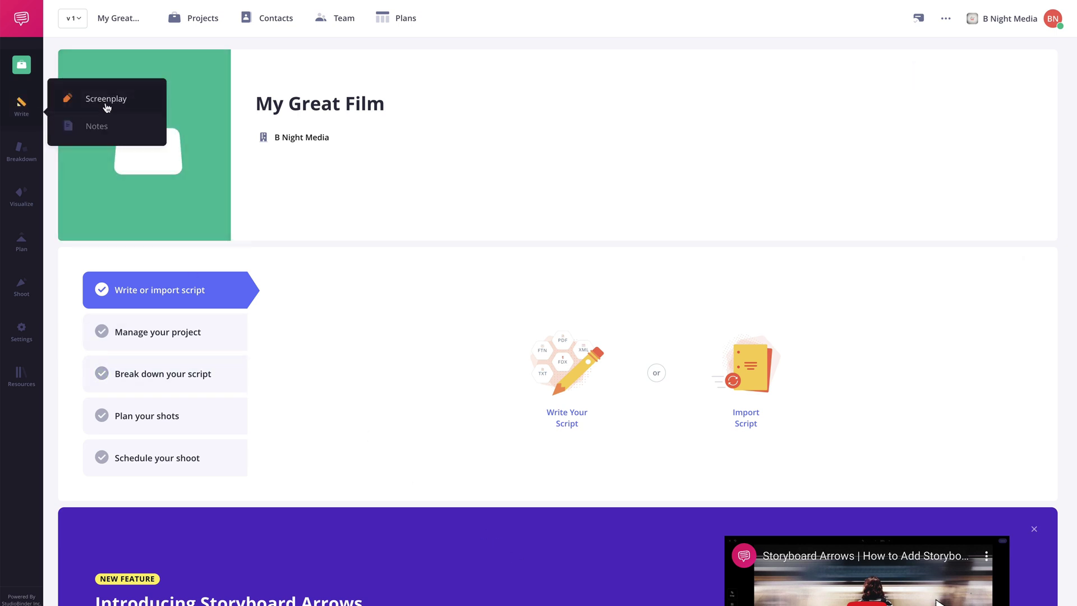
Open the Screenplay editor showing the imported Extra_Ordinary_Shooting_Script.
click(110, 108)
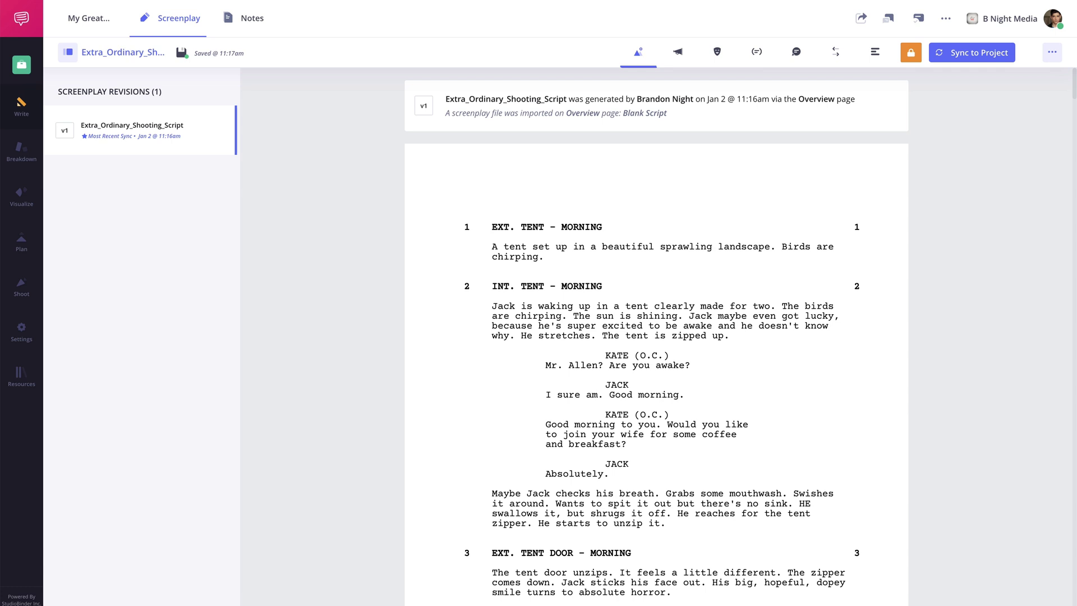